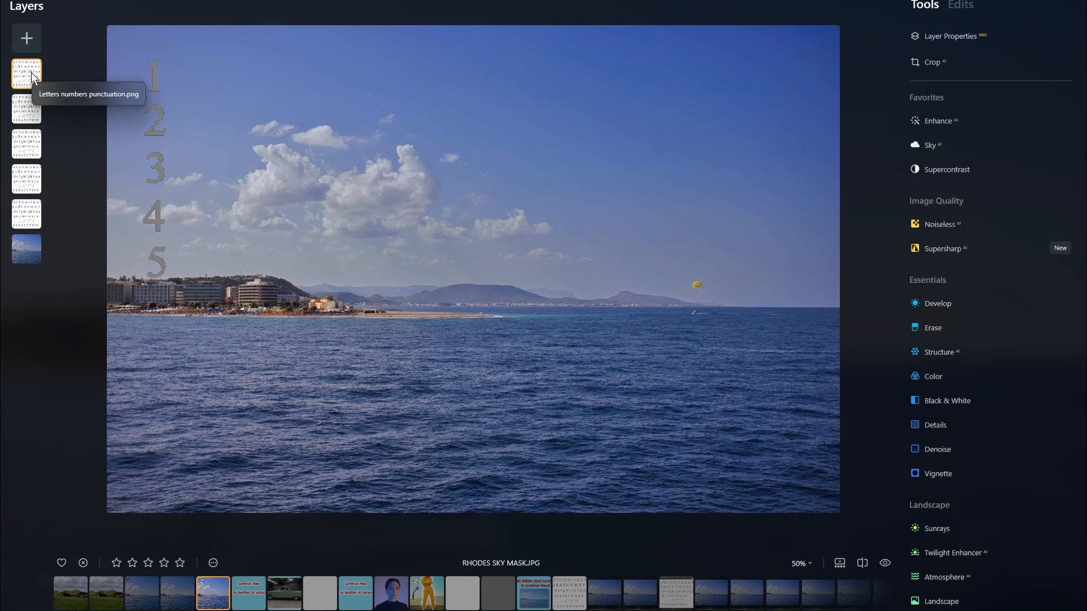
Open Layer Properties and individually reposition the numerals 5, 3 and 1 in the sky, shifting each one's layer slightly
click(935, 37)
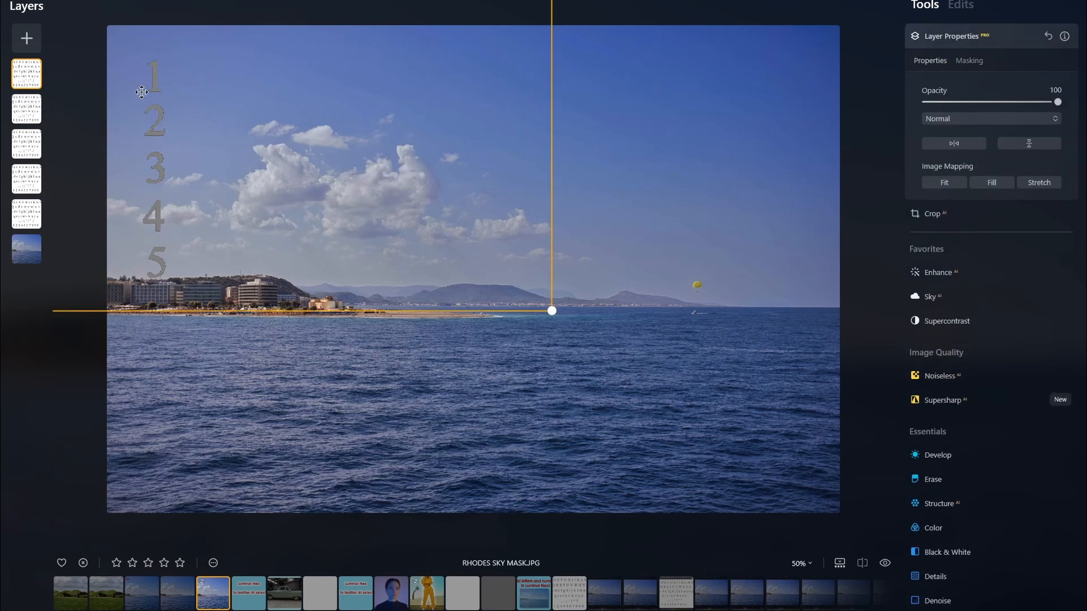
mouse_move(316, 98)
mouse_down()
mouse_move(462, 158)
mouse_move(476, 69)
mouse_move(405, 92)
mouse_move(311, 90)
mouse_up()
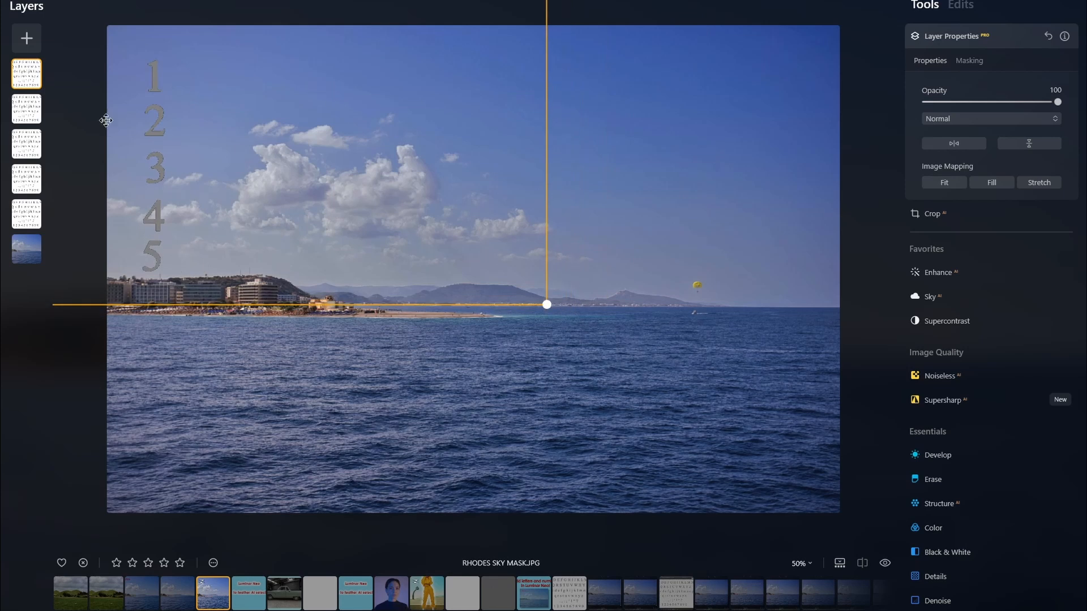
click(24, 144)
mouse_move(291, 146)
mouse_down()
mouse_move(419, 127)
mouse_move(292, 134)
mouse_move(294, 145)
mouse_up()
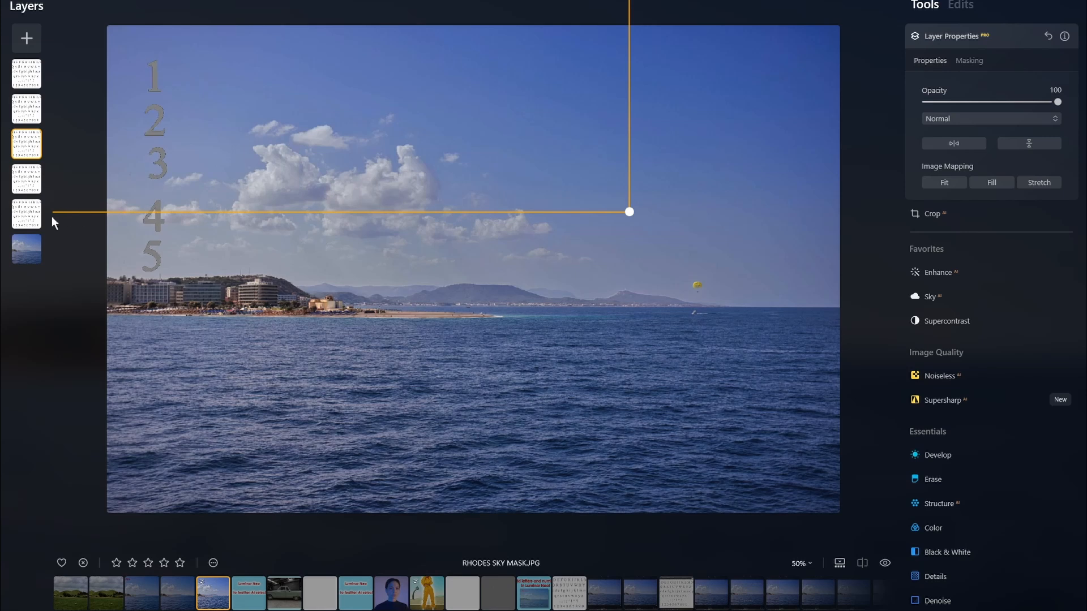
click(28, 217)
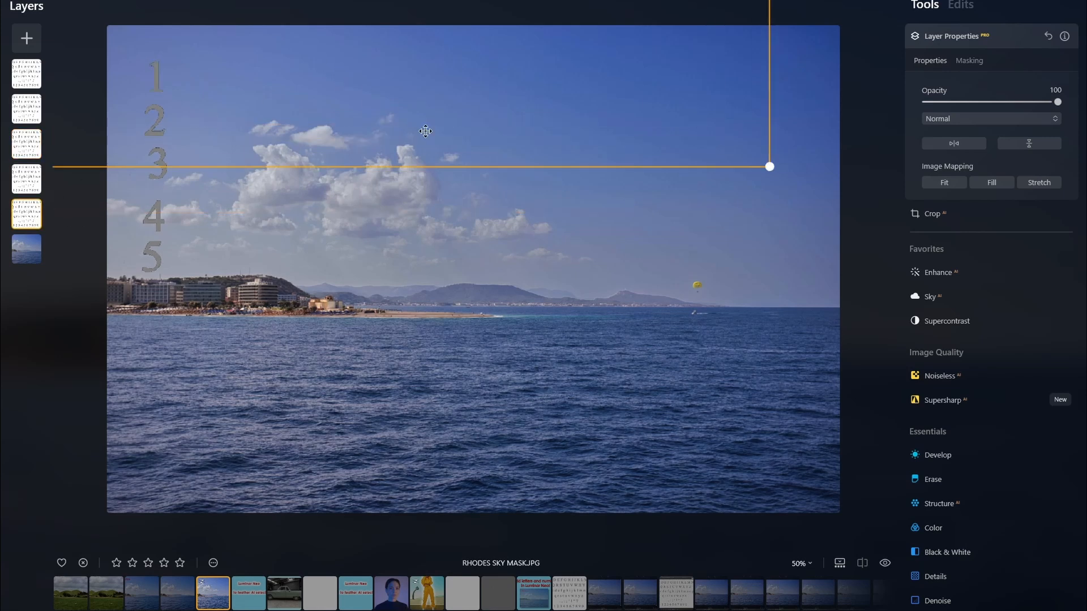
drag(426, 132, 342, 69)
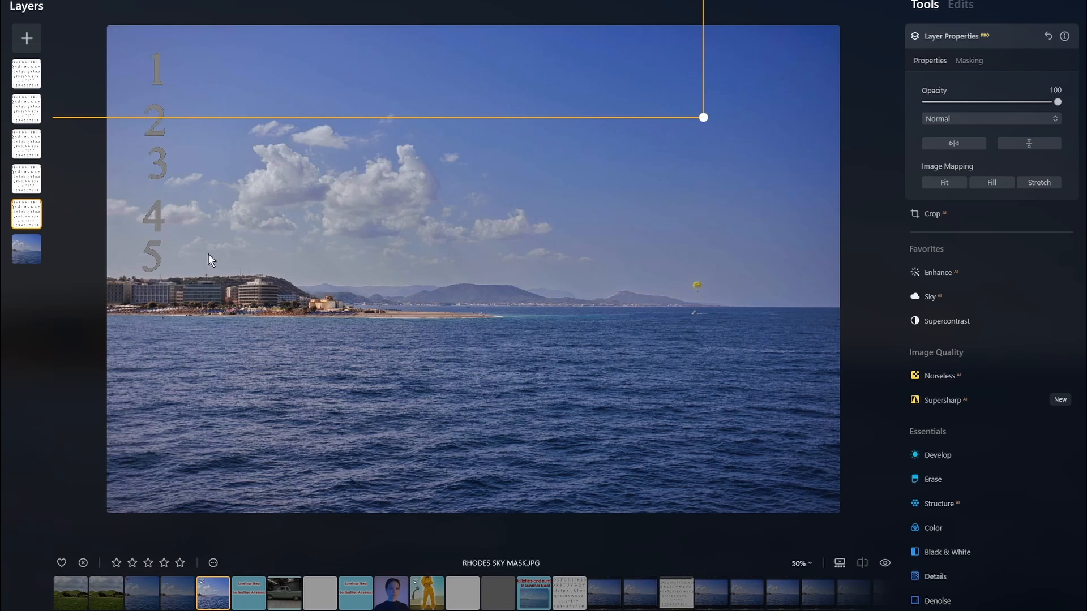
Hide the layer holding the numeral 5 and show it again
click(25, 86)
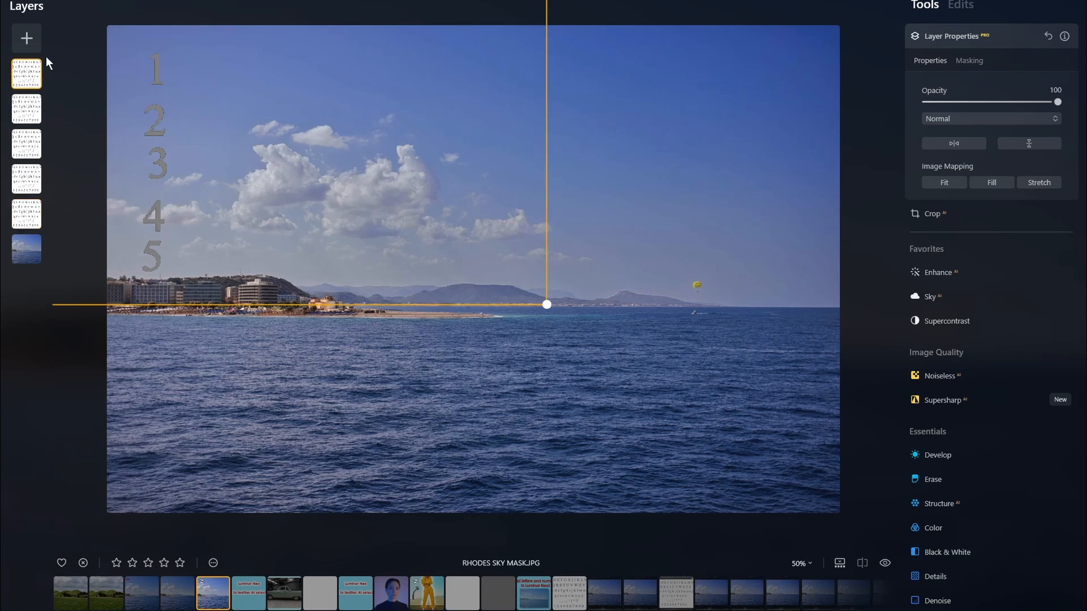
right_click(25, 76)
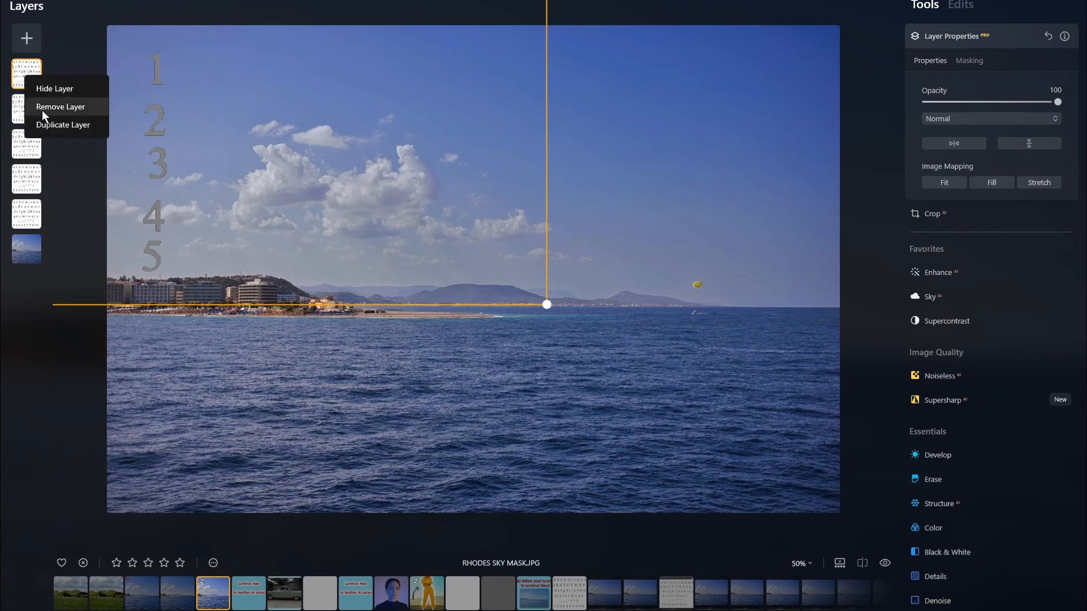
click(46, 88)
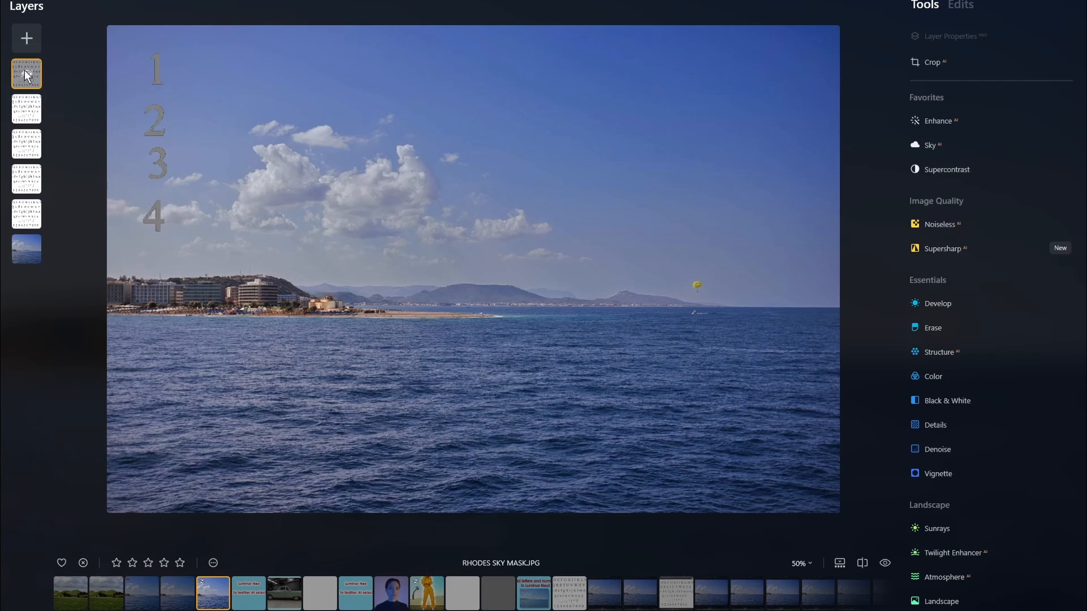
right_click(25, 70)
click(46, 83)
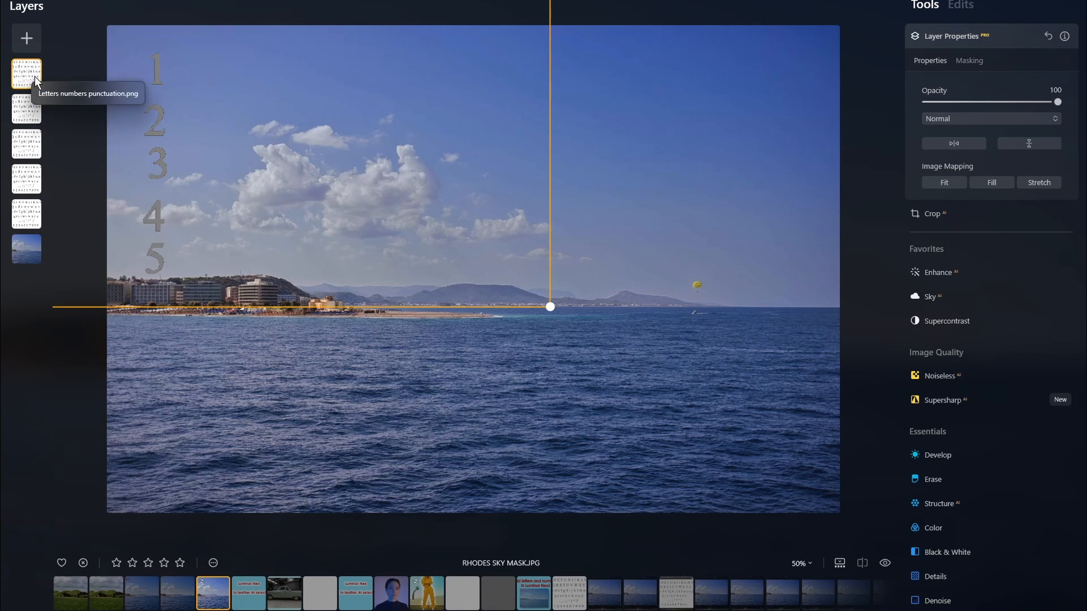
right_click(33, 74)
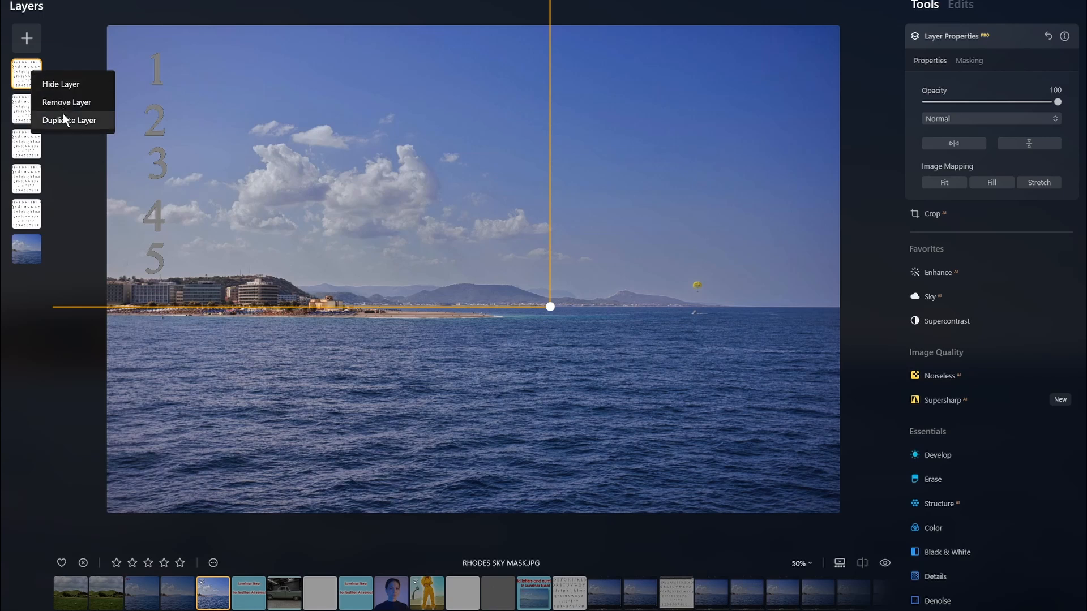
click(72, 42)
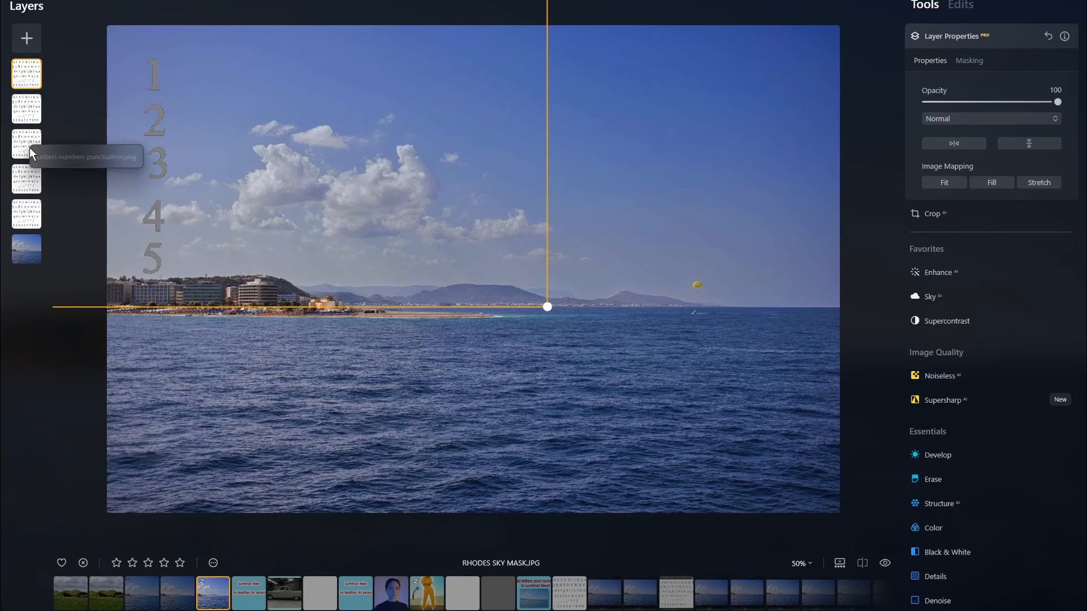
Test merging from the numeral 1 layer by shifting the merged 1–5 copy right of the originals, and remove the merged layer
right_click(24, 210)
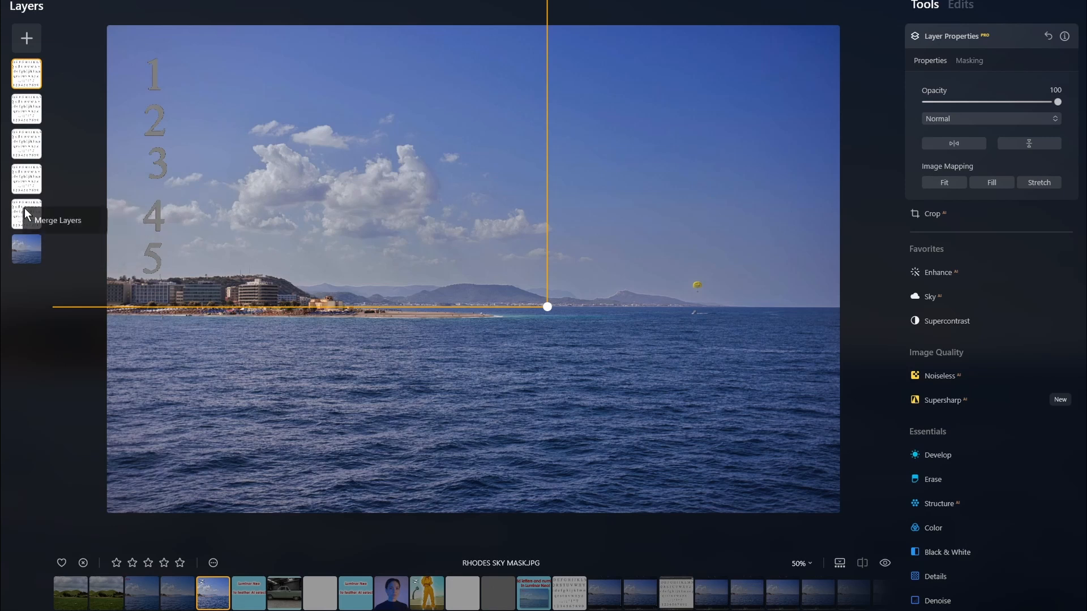
click(54, 218)
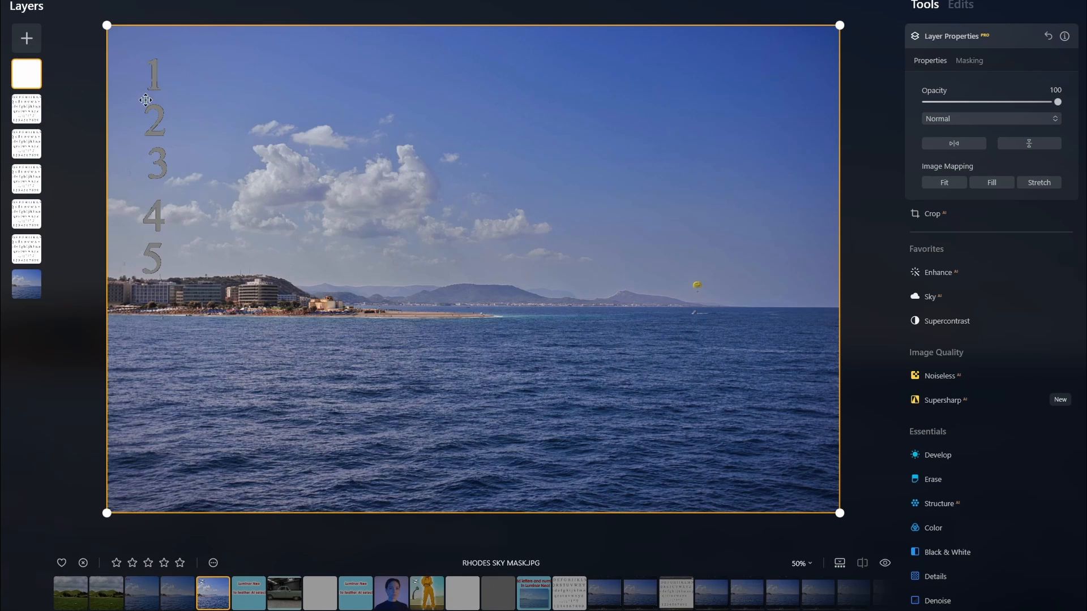
drag(193, 91, 329, 87)
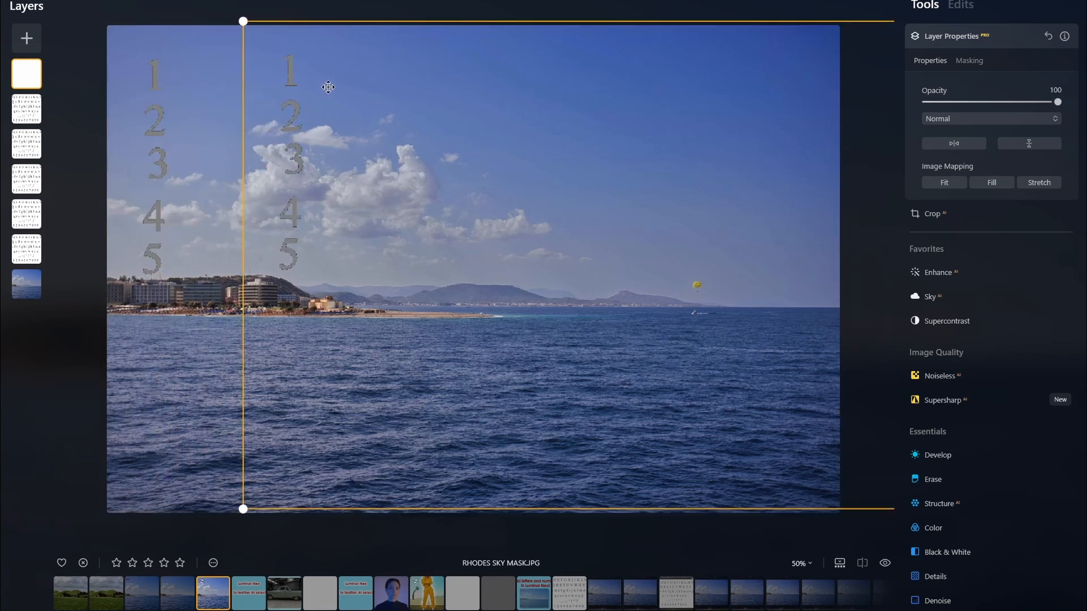
right_click(25, 70)
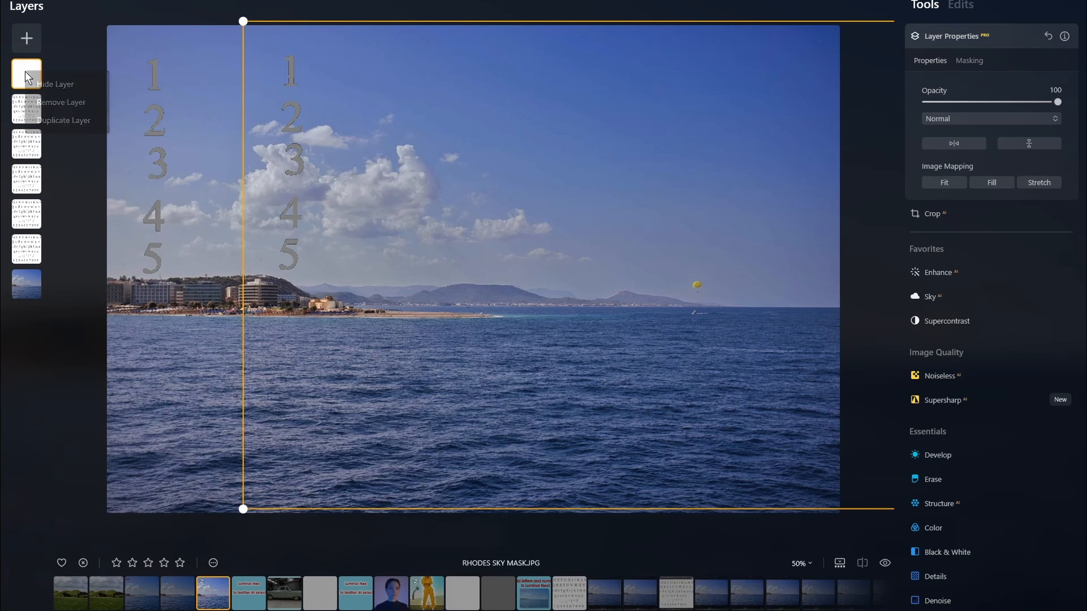
click(60, 101)
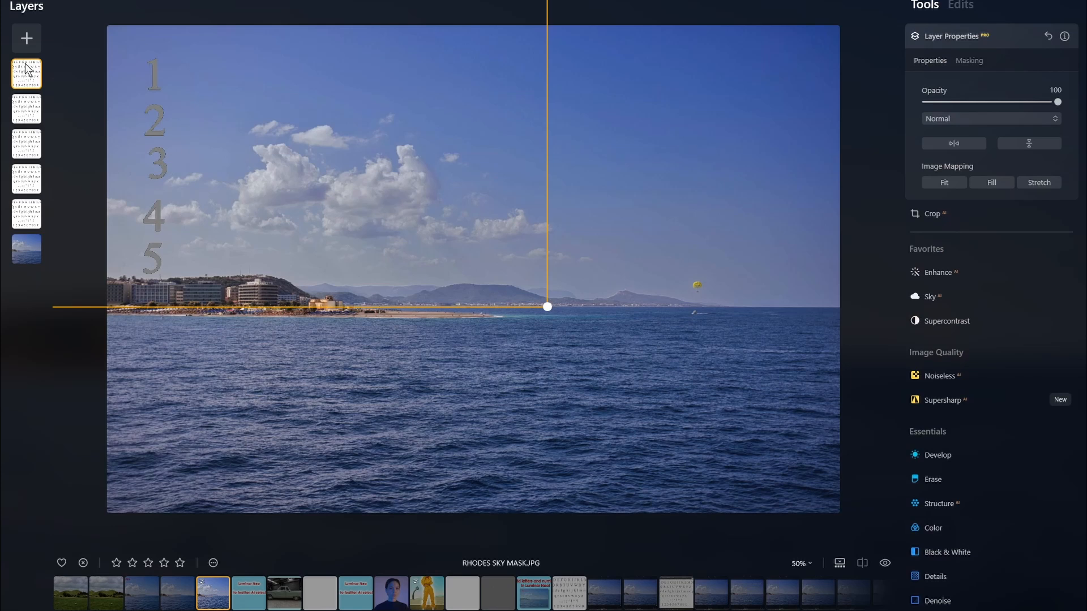
Test merging from the numeral 3 layer by shifting the merged 3–5 copy right, and remove the merged layer
right_click(28, 139)
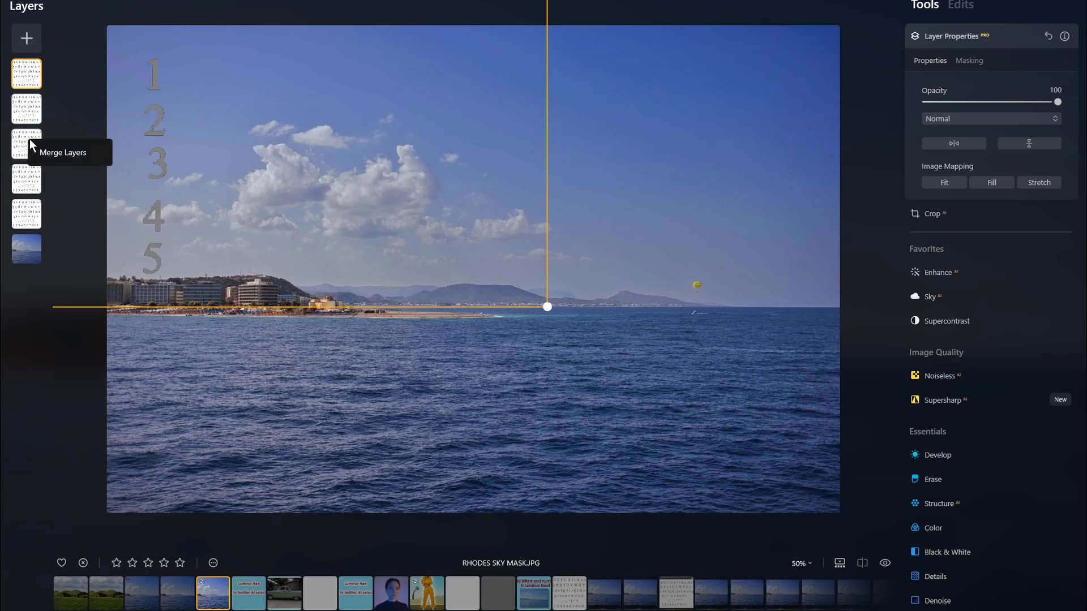
click(53, 151)
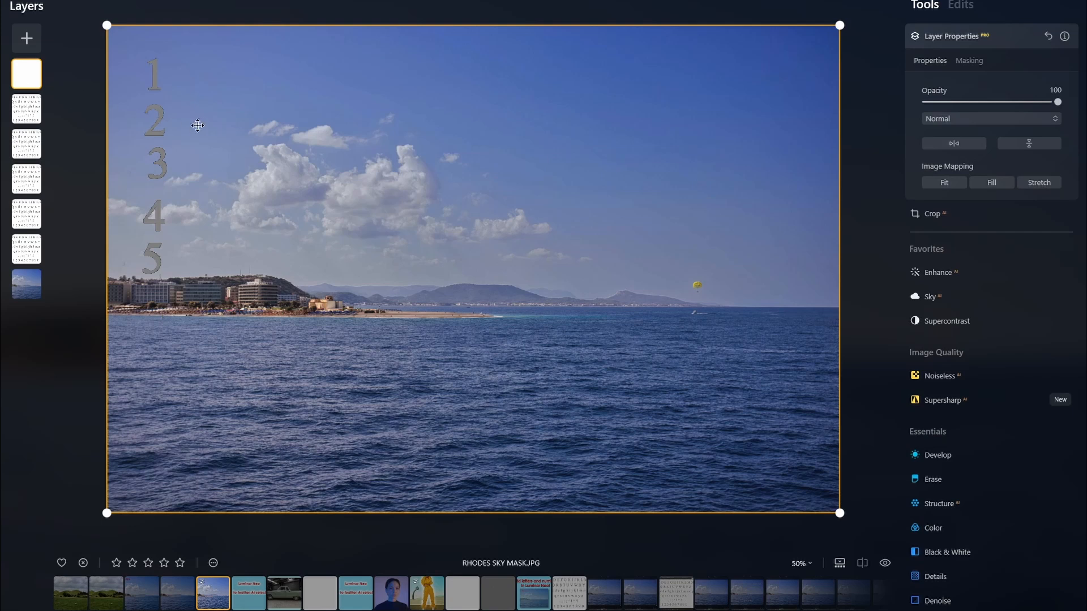
drag(212, 125, 321, 125)
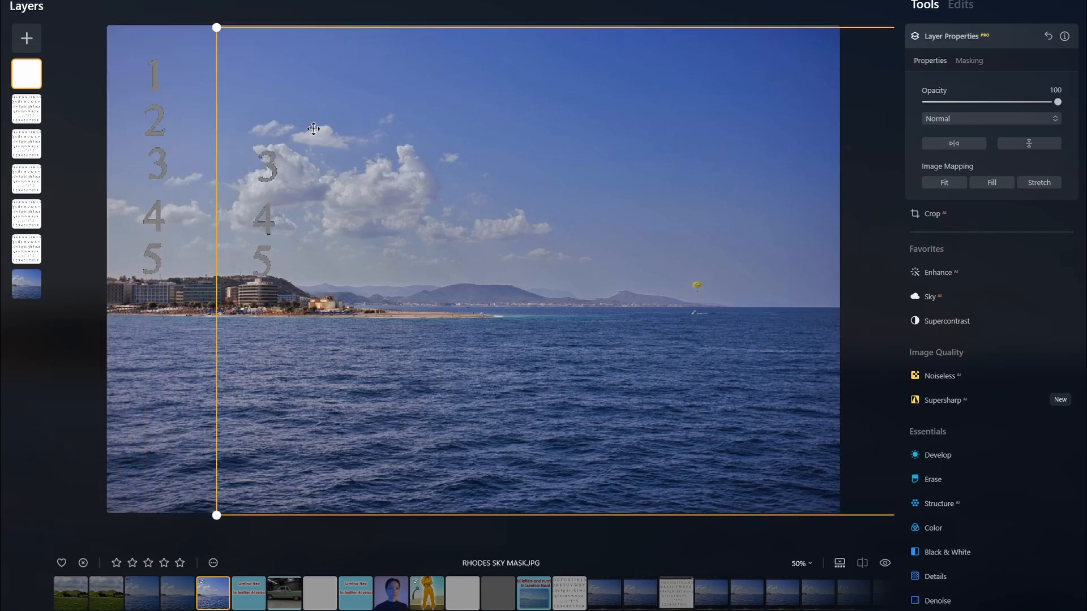
right_click(37, 72)
click(63, 102)
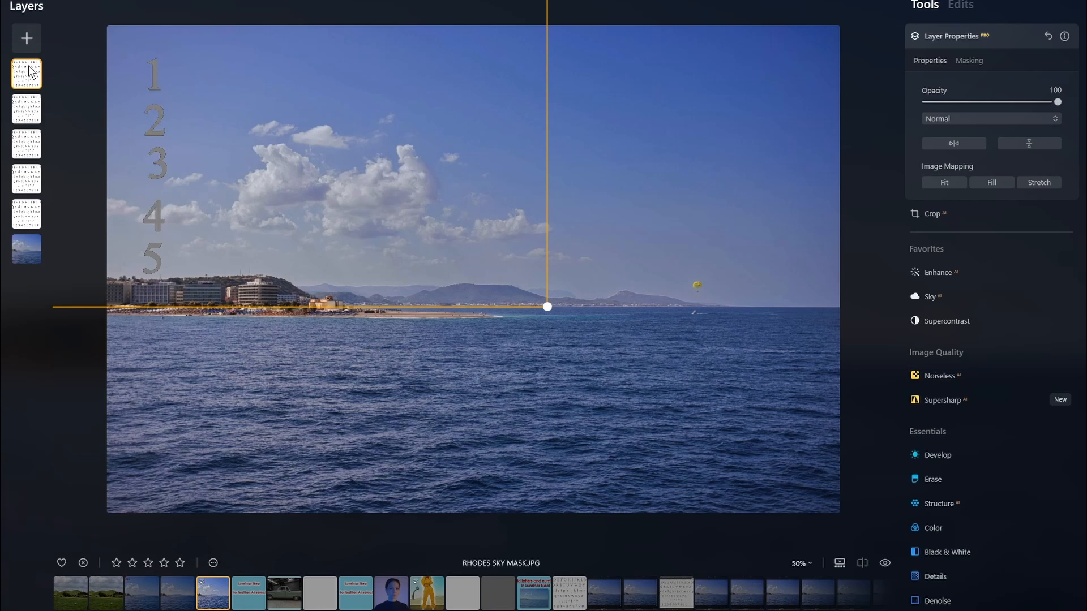
Test merging only the numeral 4 and 5 layers by shifting the merged pair right, and remove the merged layer
right_click(22, 104)
click(33, 115)
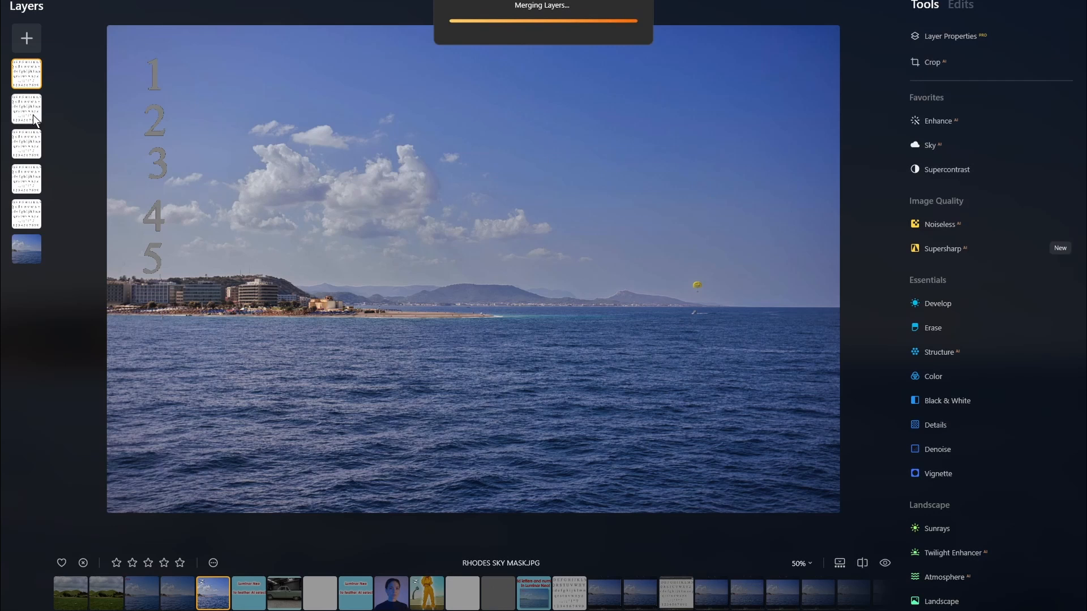
drag(196, 121, 319, 104)
right_click(32, 71)
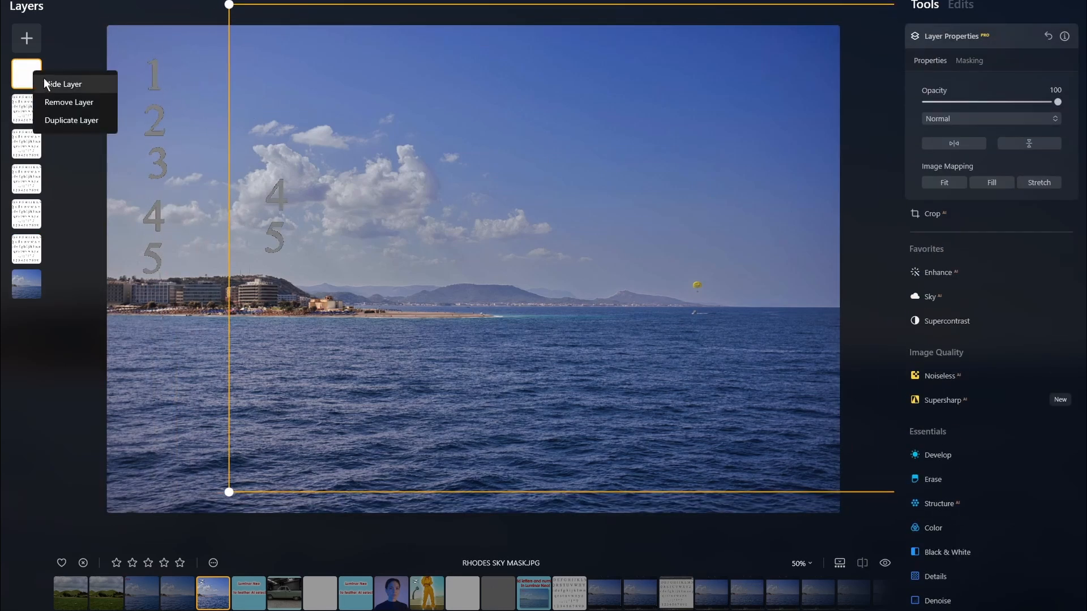
click(56, 100)
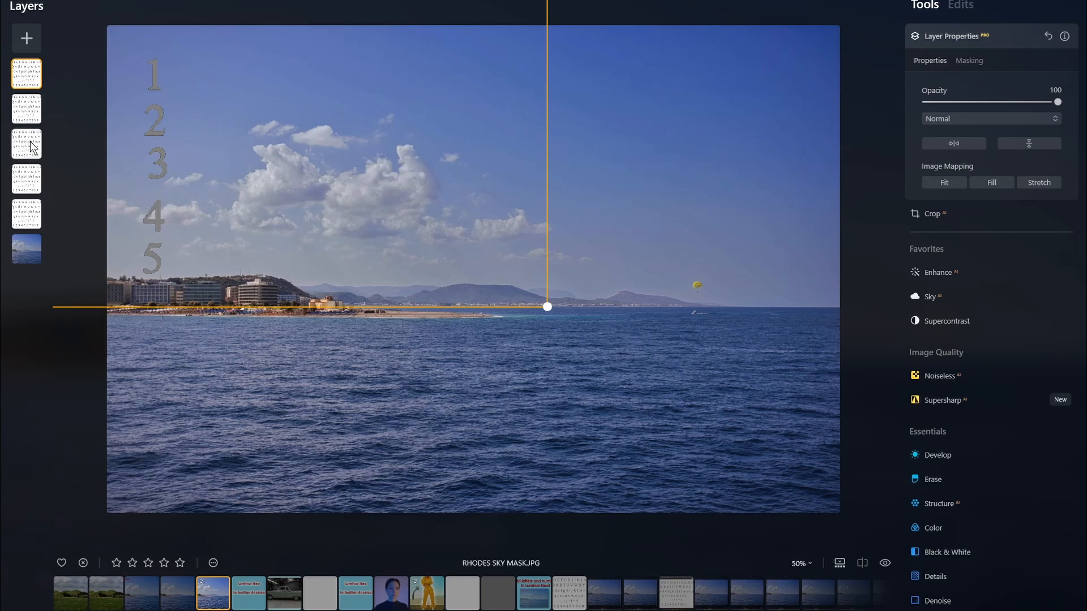
Merge all five numeral layers again and shift the merged copy to the right of the original column
right_click(30, 212)
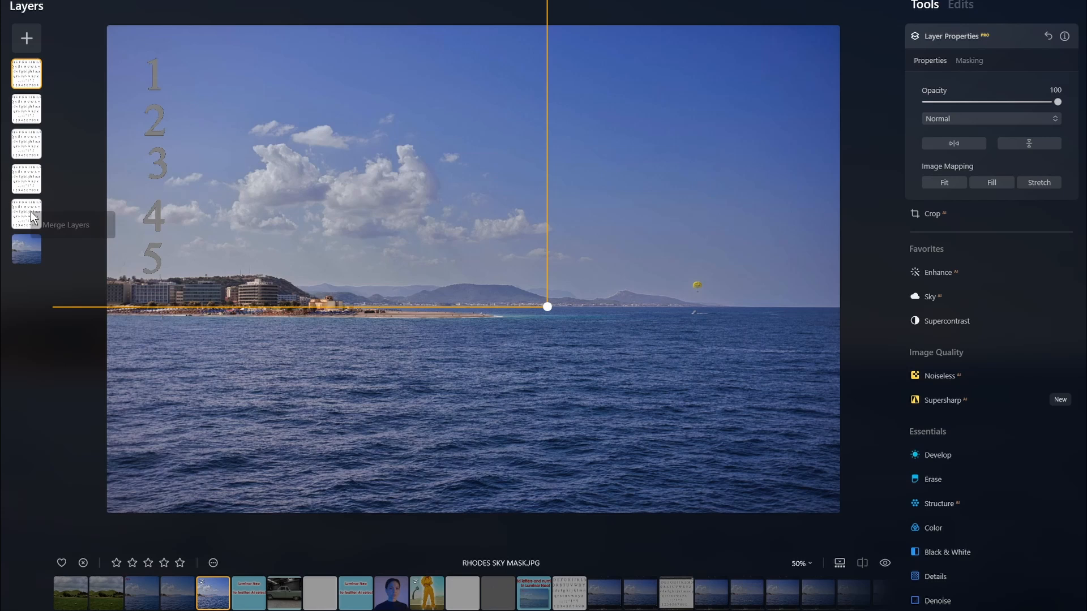
click(58, 225)
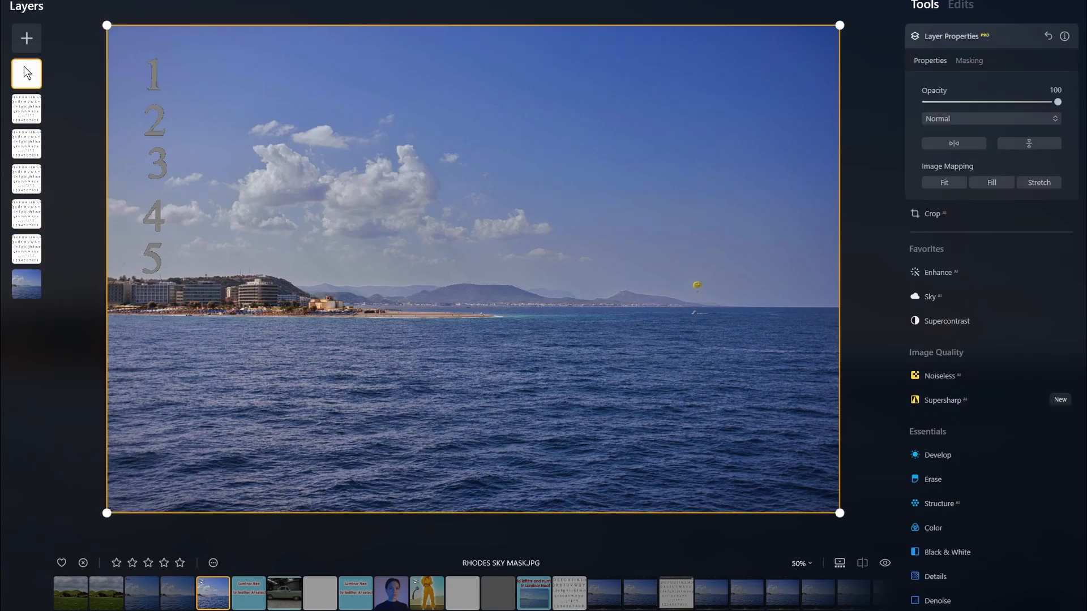
drag(212, 135, 327, 131)
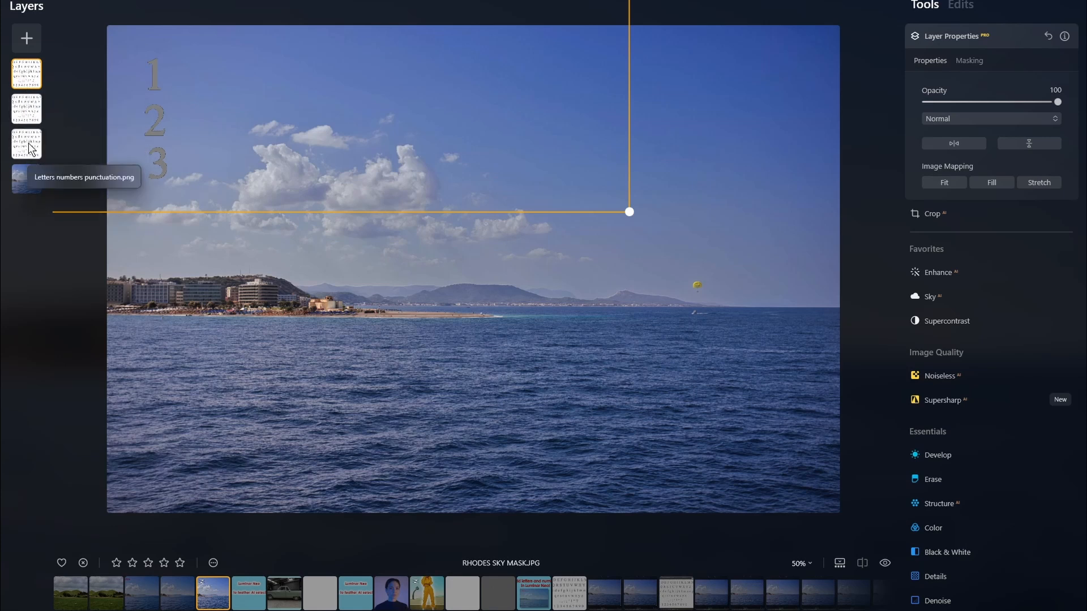
Remove the layers of the numerals 3, 2 and 1 so that only the background photo remains
right_click(30, 105)
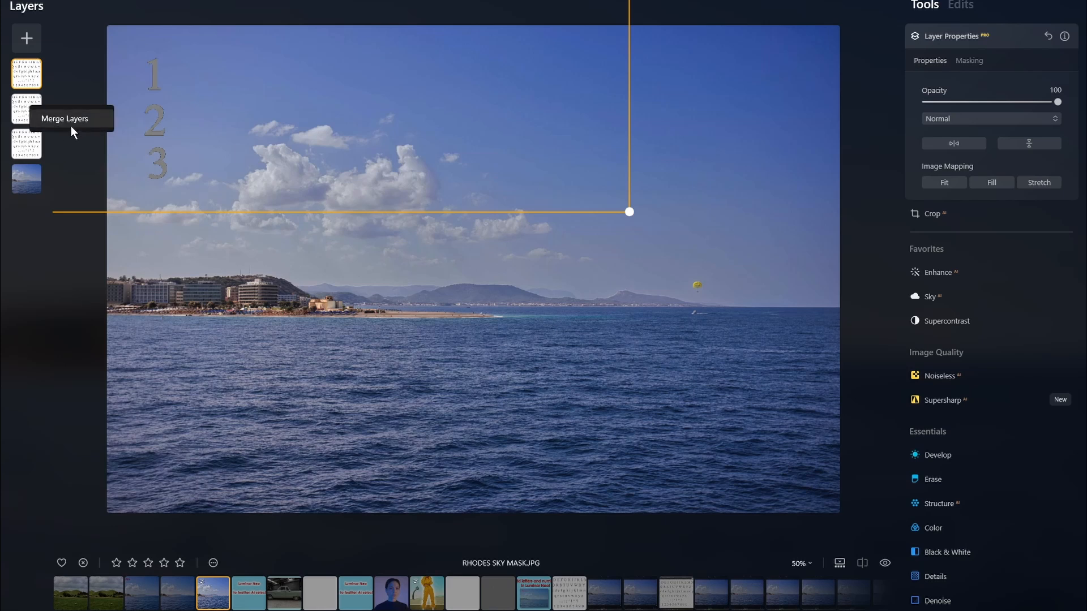
click(108, 3)
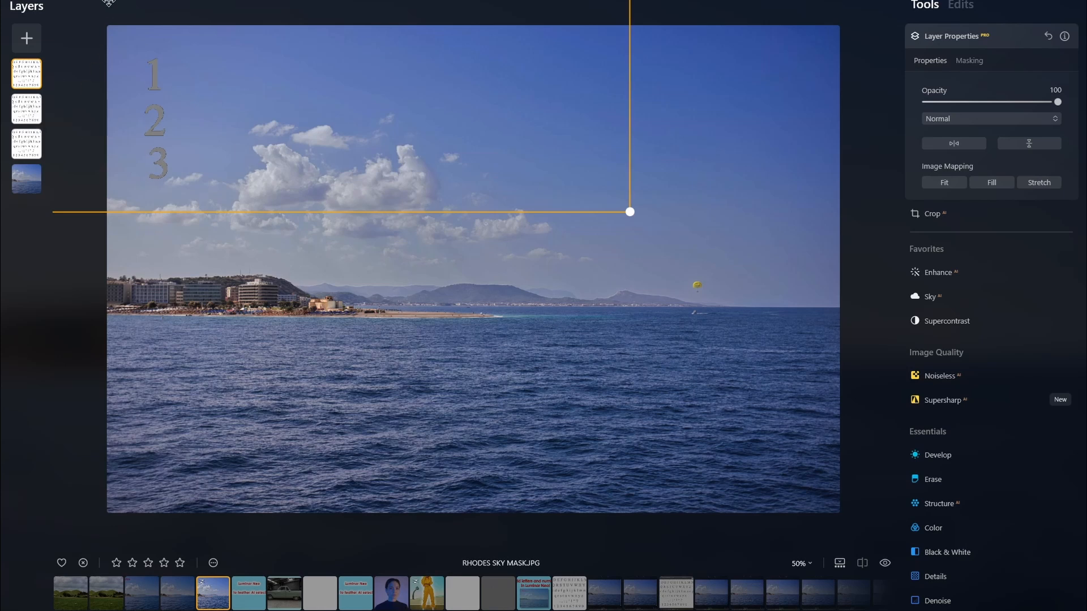
click(30, 75)
right_click(34, 75)
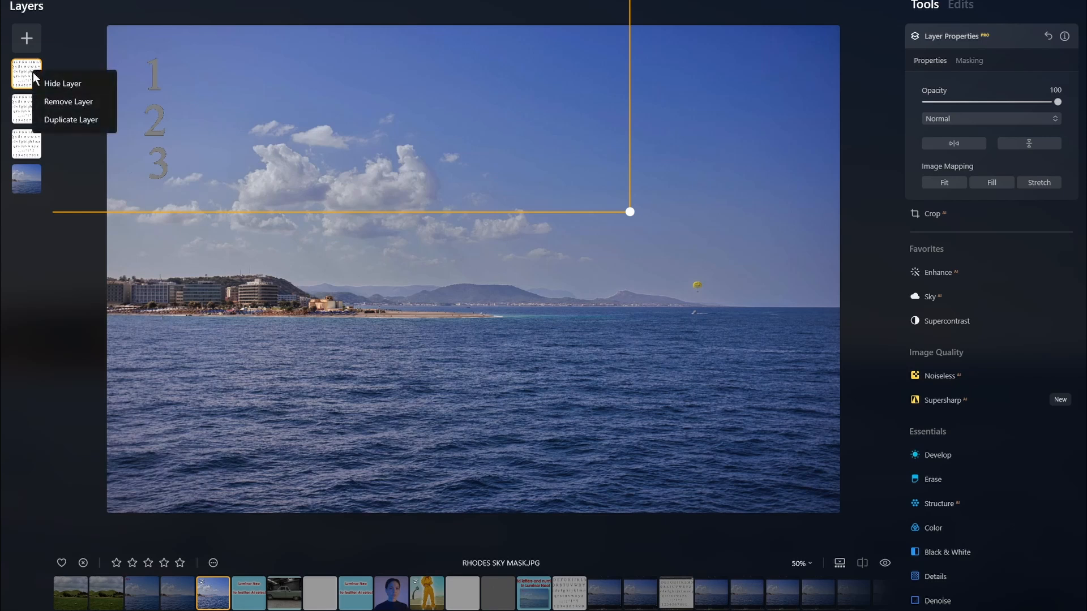
click(53, 101)
right_click(37, 108)
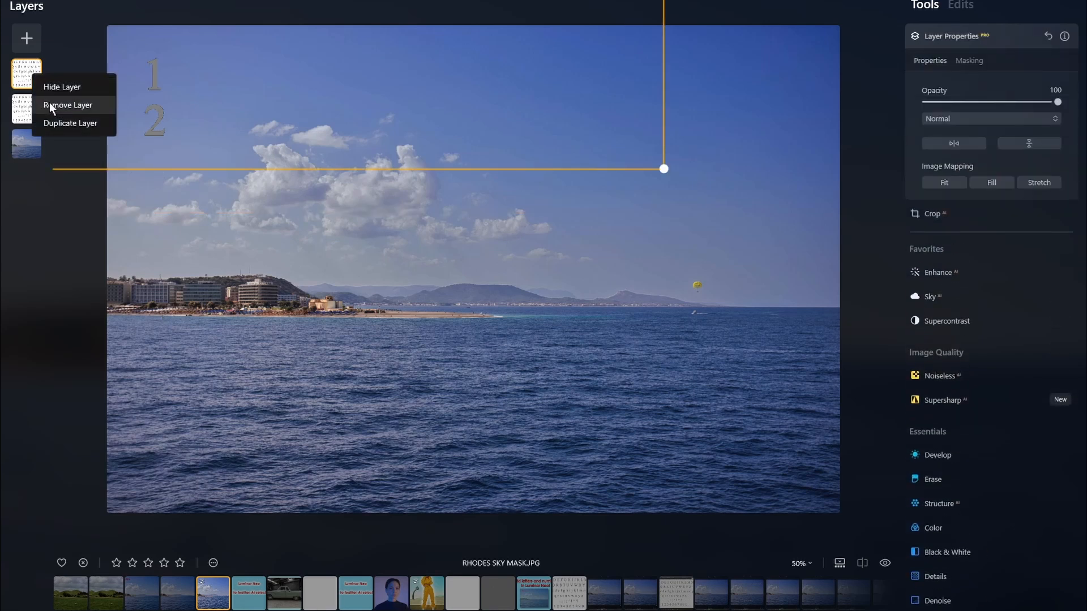
click(50, 102)
right_click(31, 83)
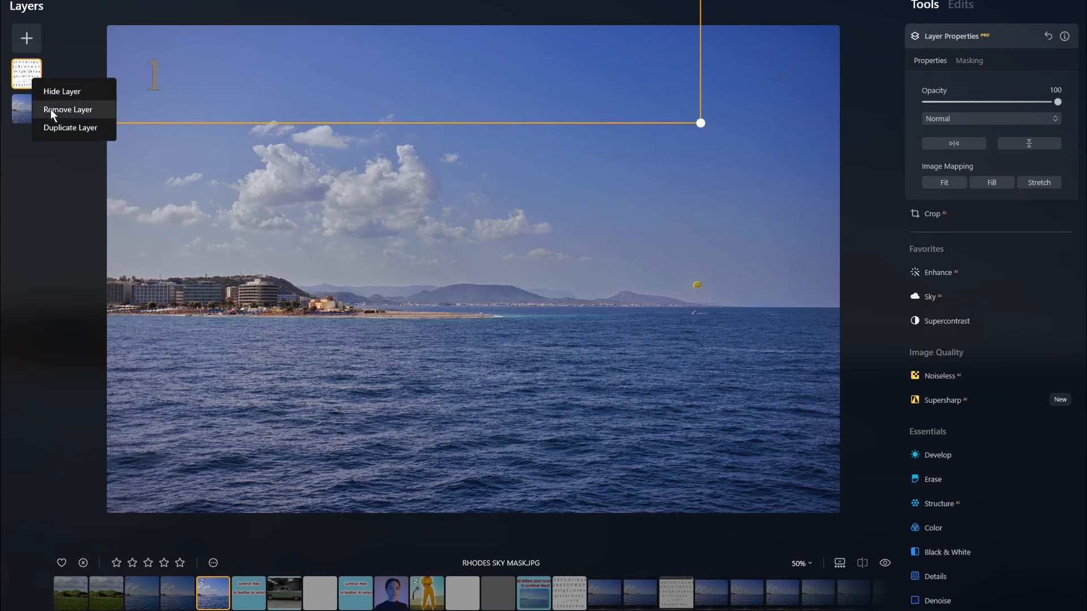
click(50, 108)
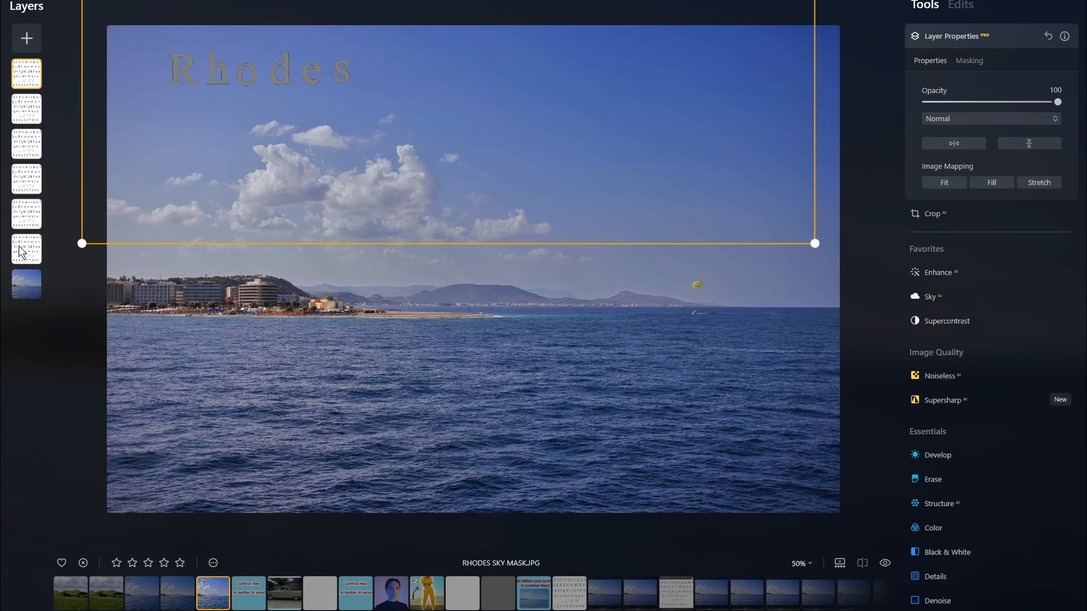
Merge the six letter layers spelling Rhodes and place the merged word to the right of the original letters
click(39, 258)
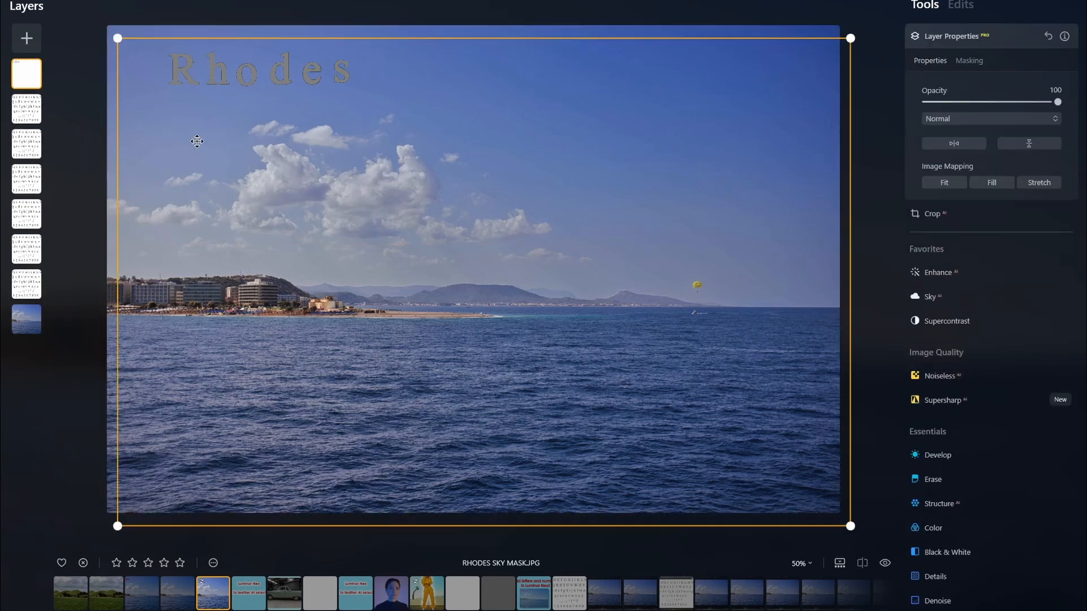
drag(196, 141, 431, 147)
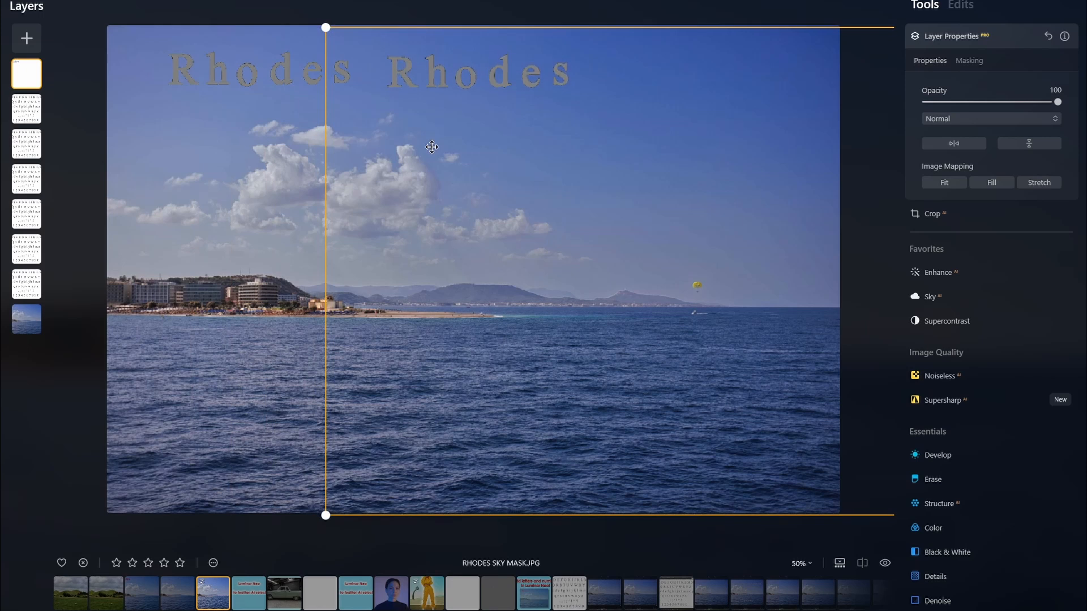
click(229, 195)
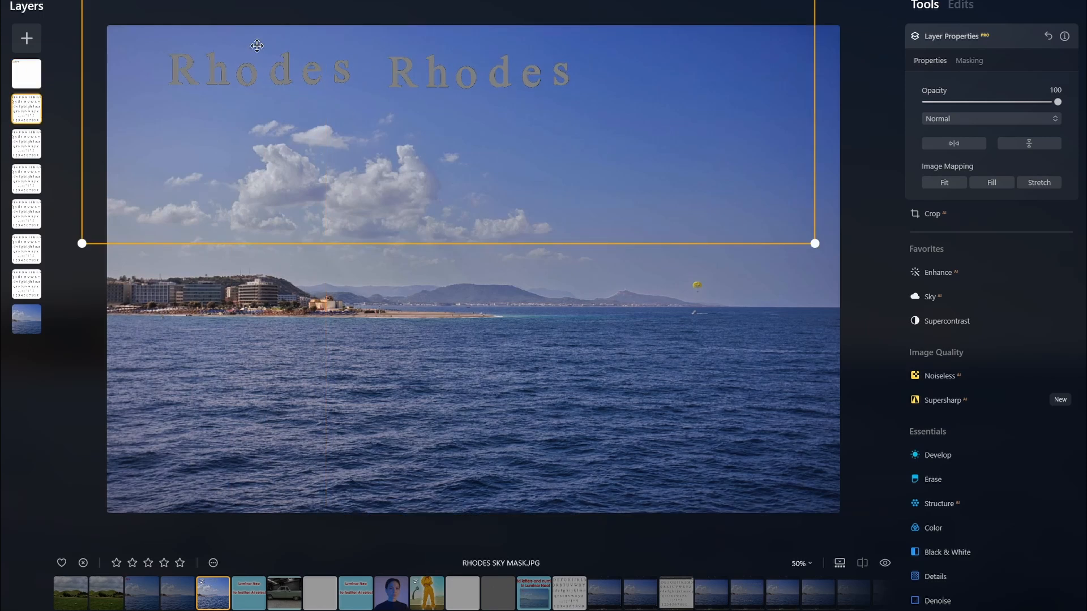
Remove the six original single-letter layers of Rhodes and move the merged word into the upper-left sky of the photo
right_click(33, 111)
click(51, 139)
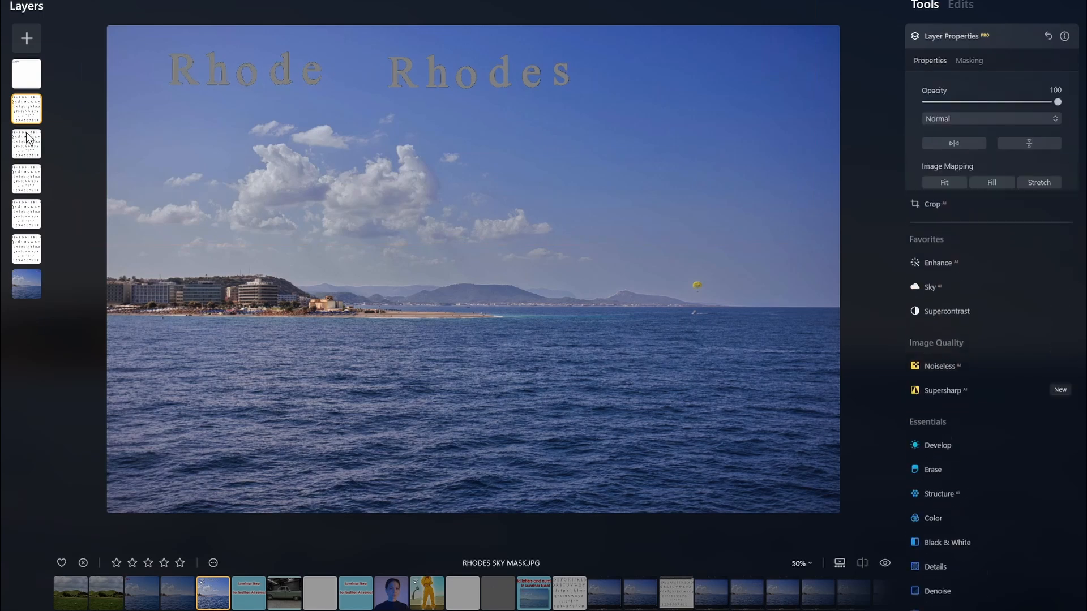
right_click(32, 114)
click(60, 142)
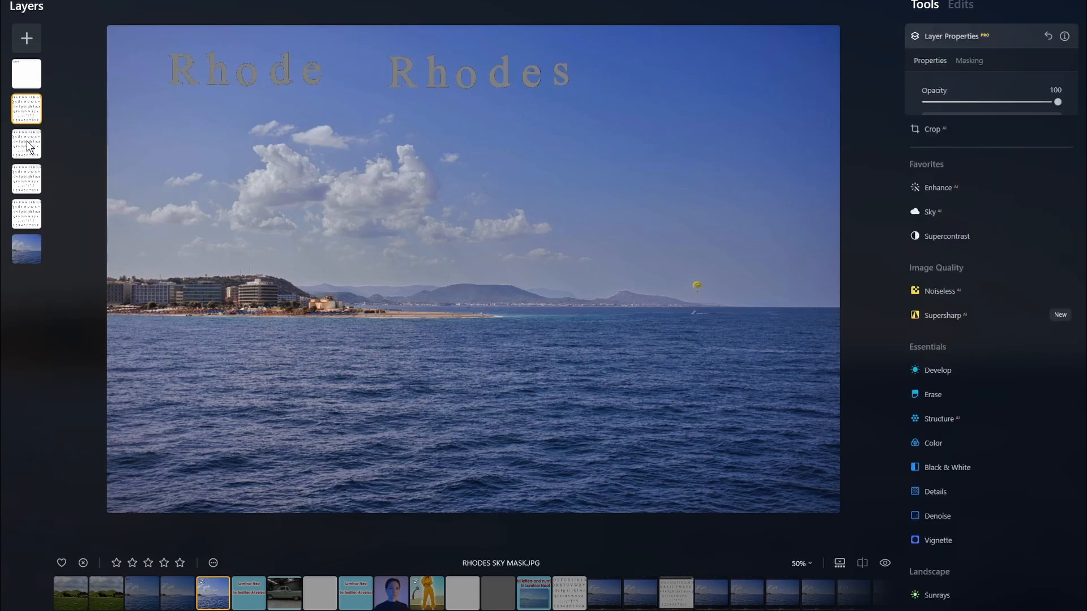
right_click(29, 113)
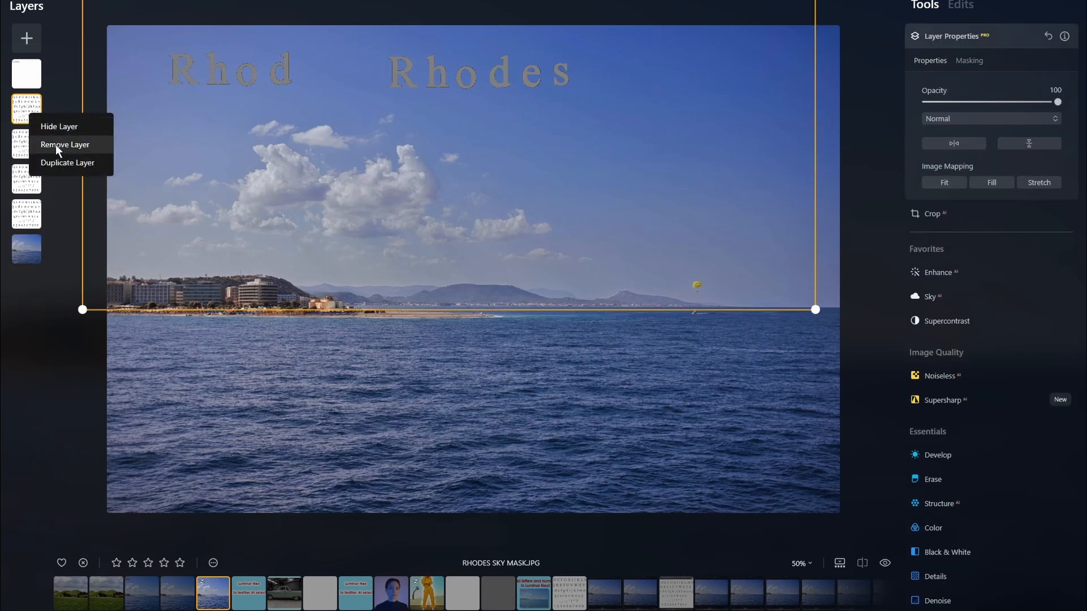
click(55, 145)
right_click(30, 114)
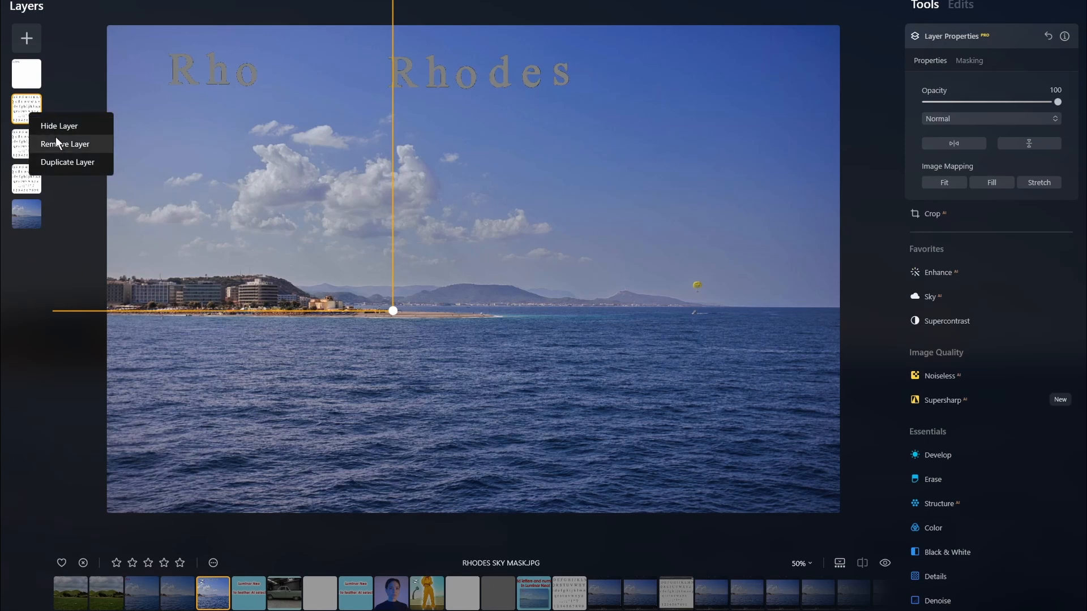
click(56, 144)
right_click(27, 113)
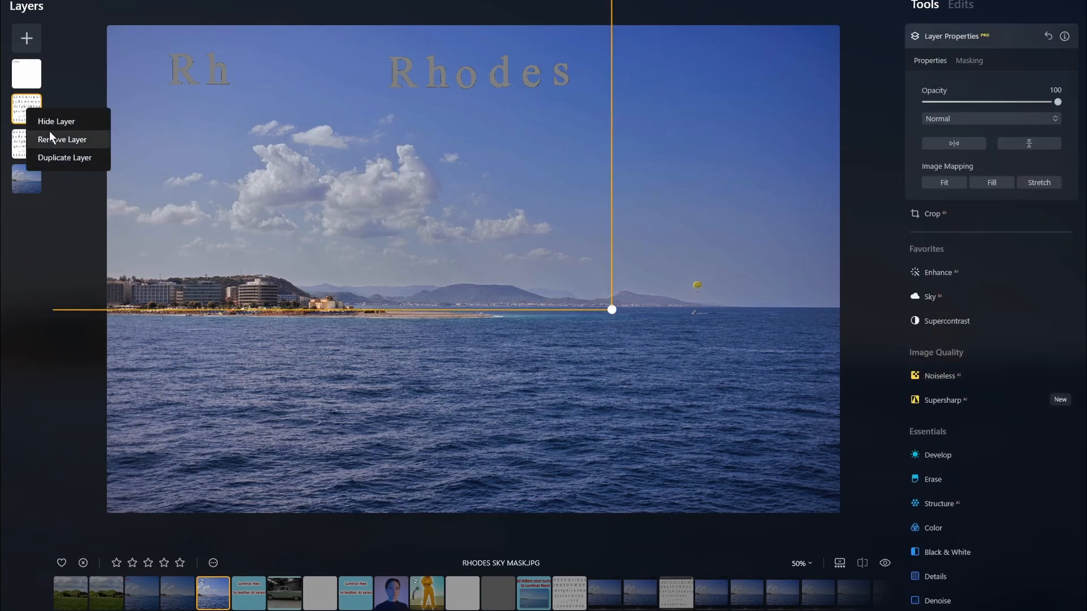
click(52, 138)
right_click(26, 113)
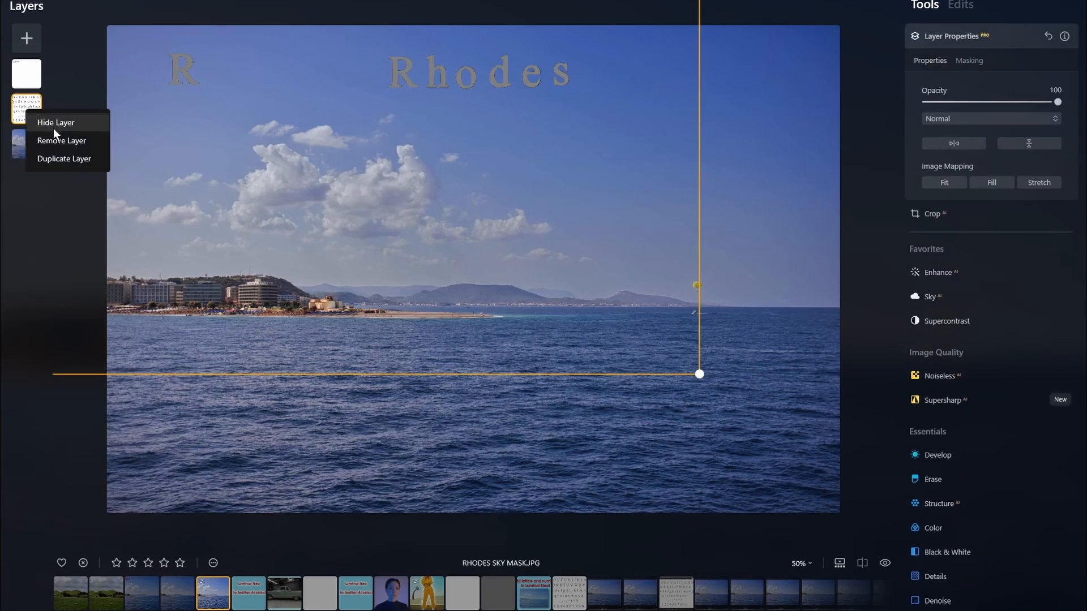
click(55, 138)
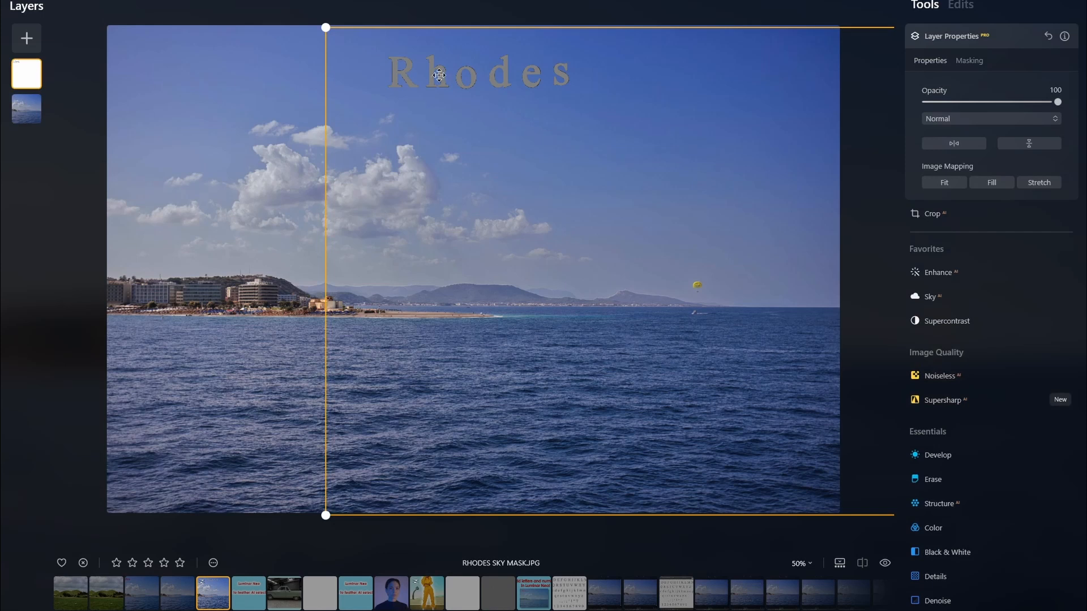
drag(456, 81, 360, 75)
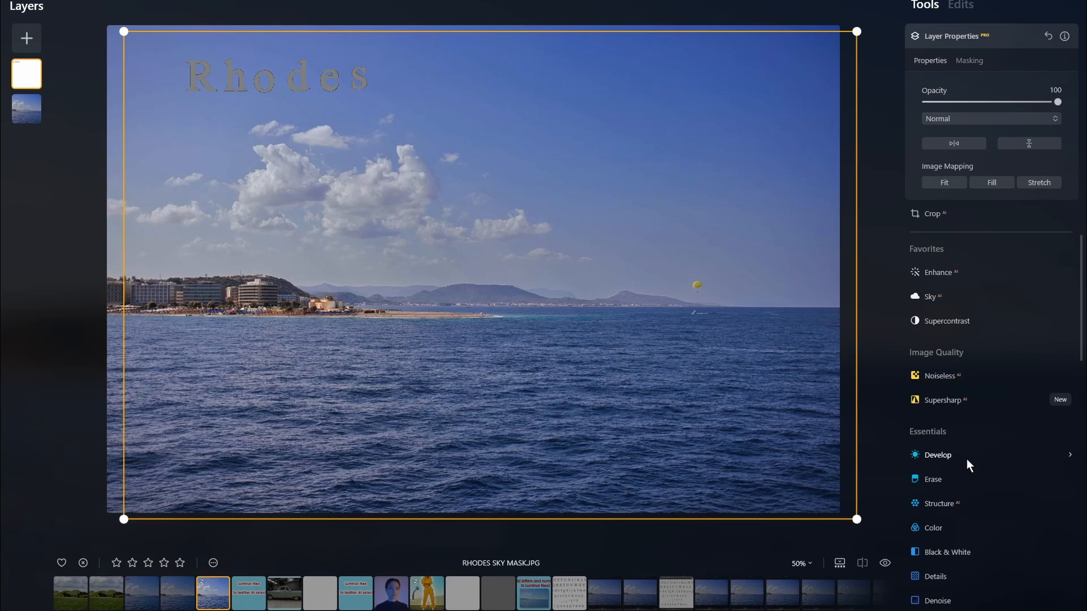
Recolour the merged word red with Develop by raising the red curve's black point and moving its white point inward, and set Exposure to -1.07
click(936, 455)
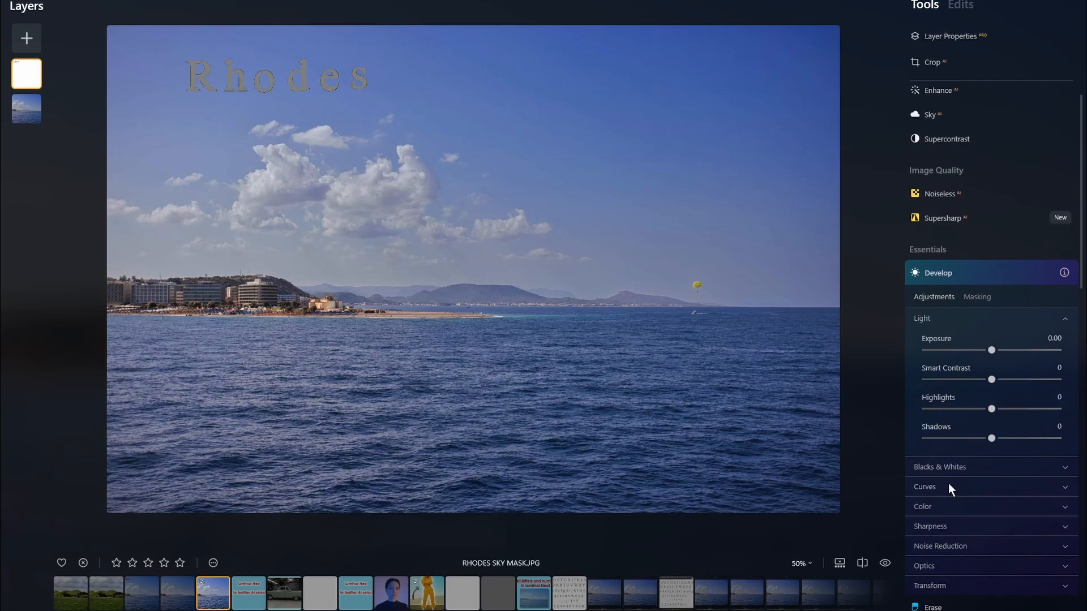
click(949, 486)
click(971, 424)
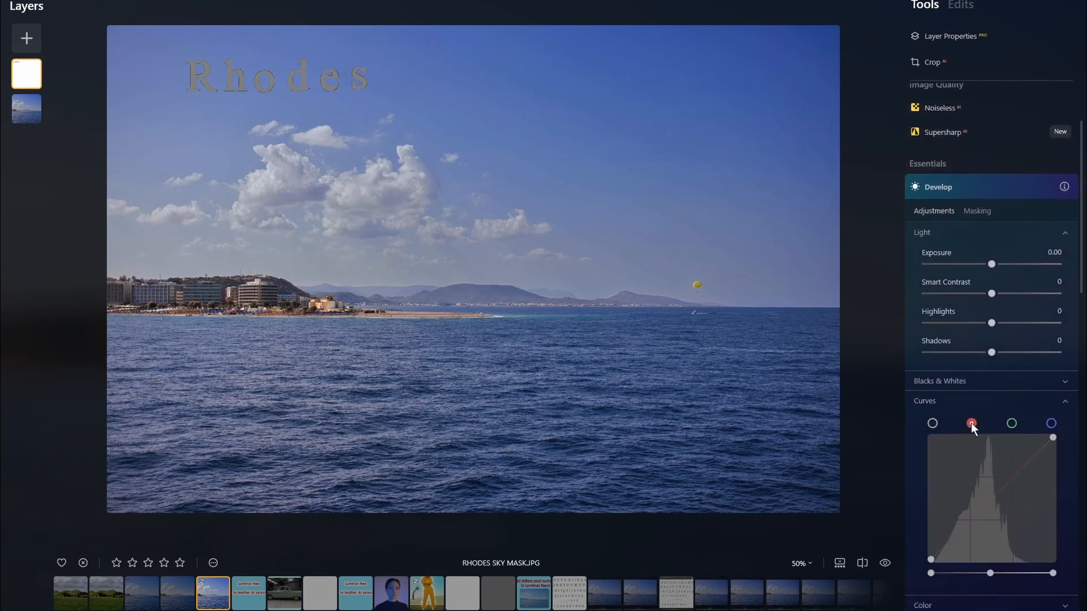
drag(929, 560, 928, 553)
drag(1052, 435, 1031, 432)
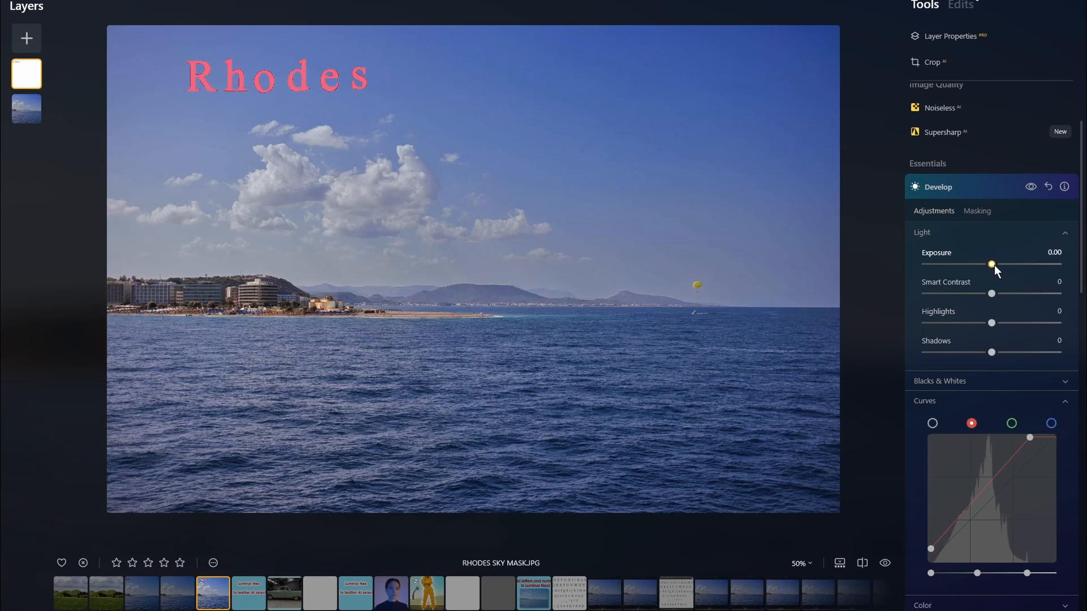
drag(994, 265, 980, 265)
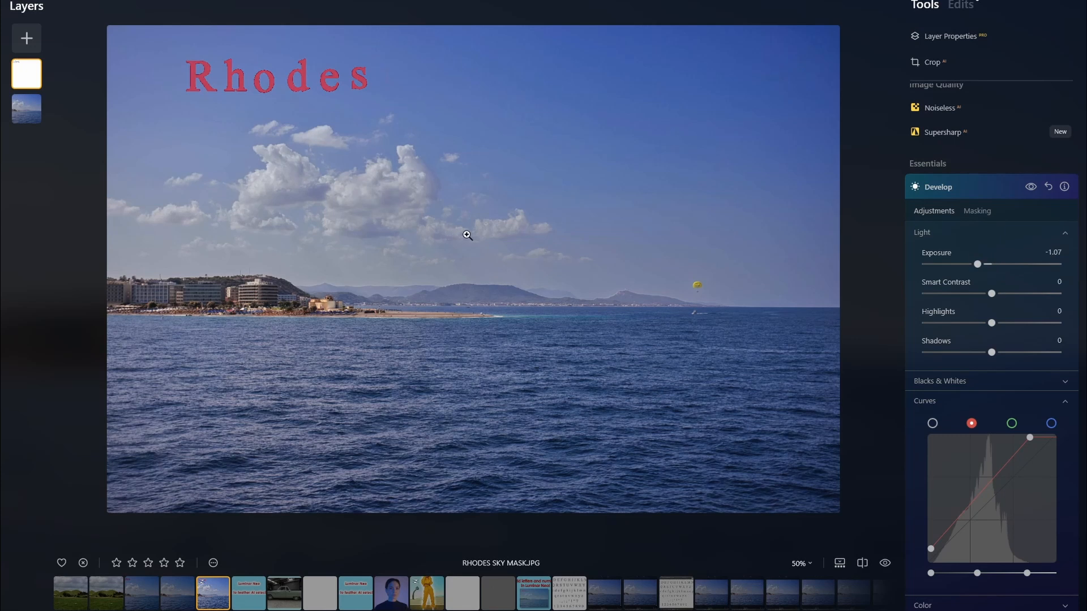